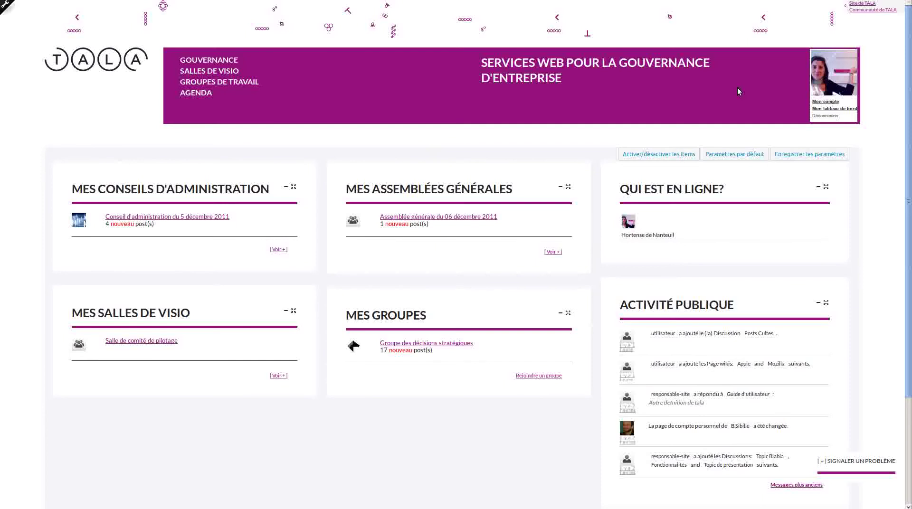
- Start adding a new video-conference room and name it "Salle de visio"
mouse_move(209, 59)
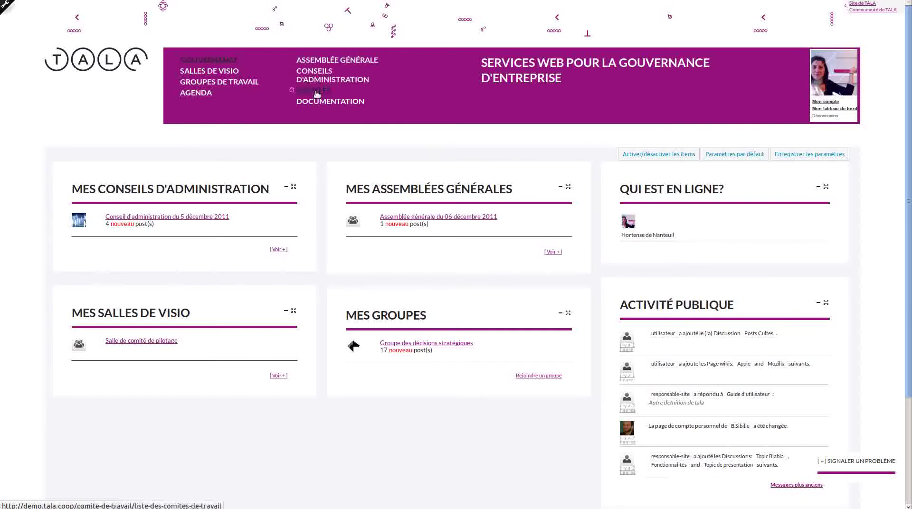
click(223, 71)
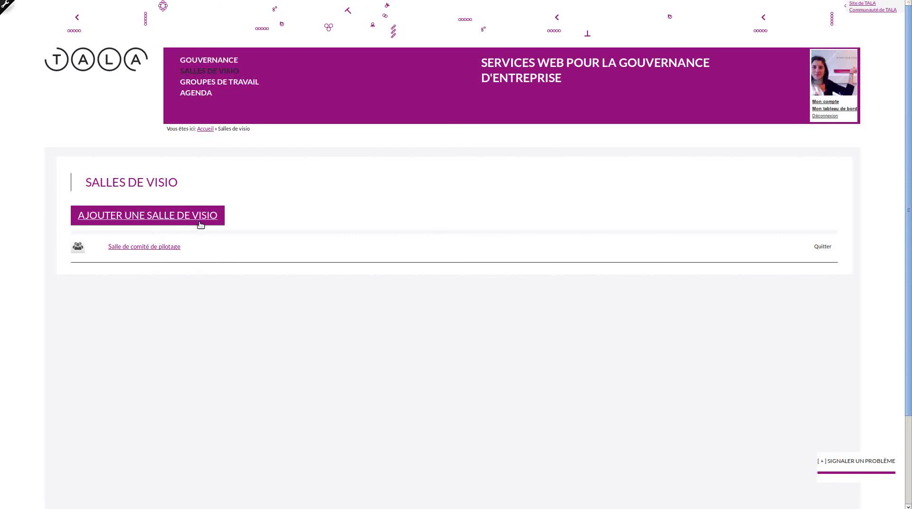
click(166, 214)
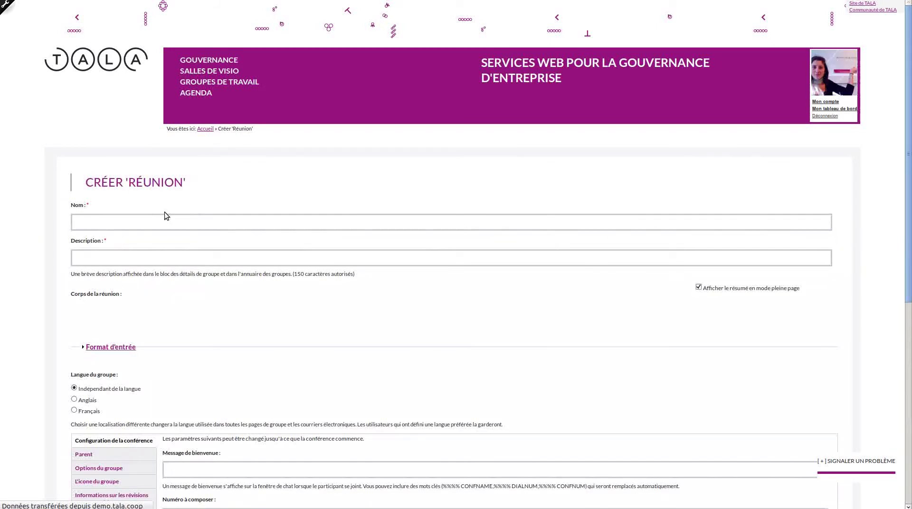
click(129, 224)
text(Sall)
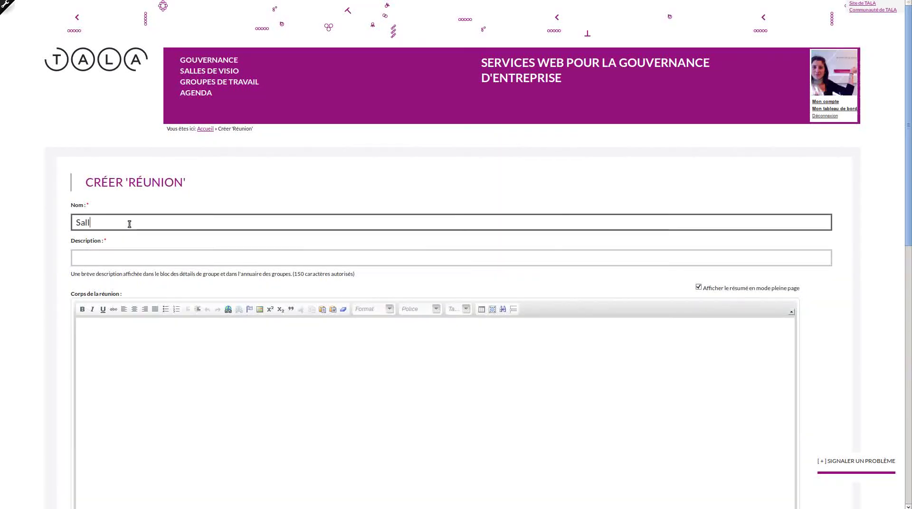
text(e de visio)
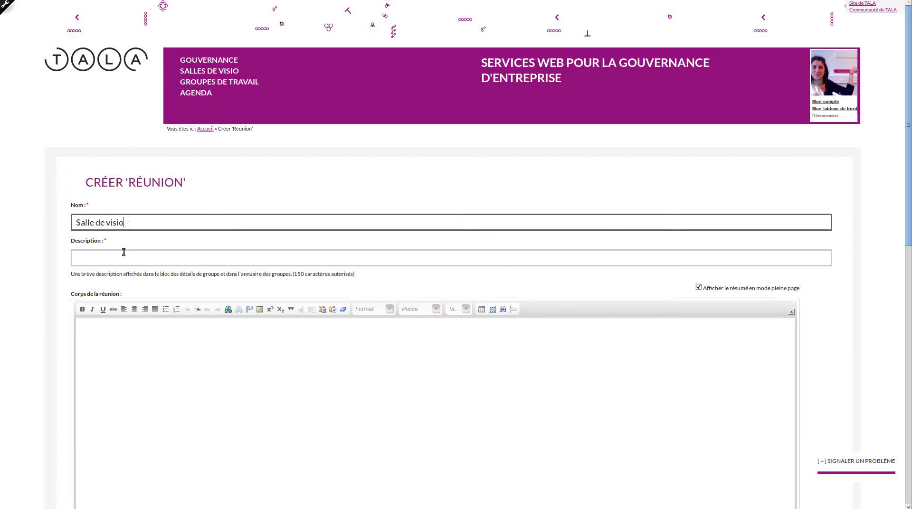
- Enter "salle de visio" as the room's description
click(123, 252)
text(salle d)
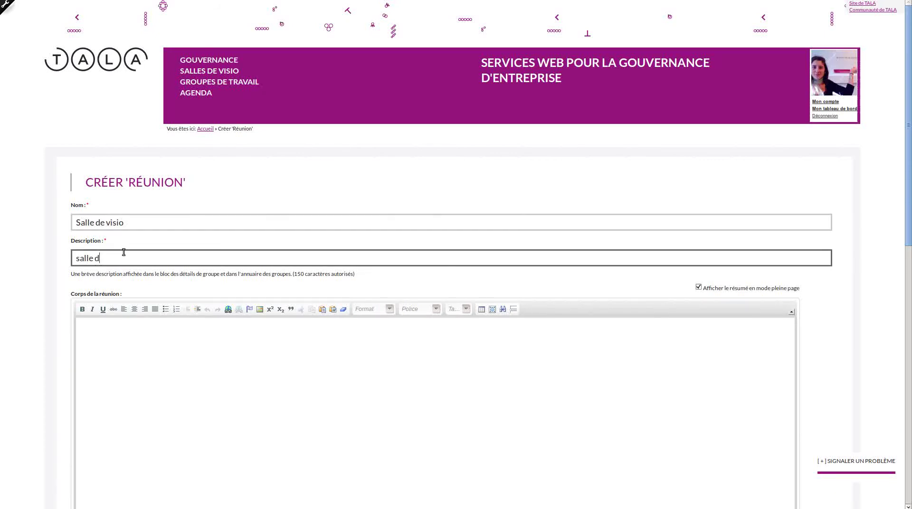
text(e visio)
click(106, 240)
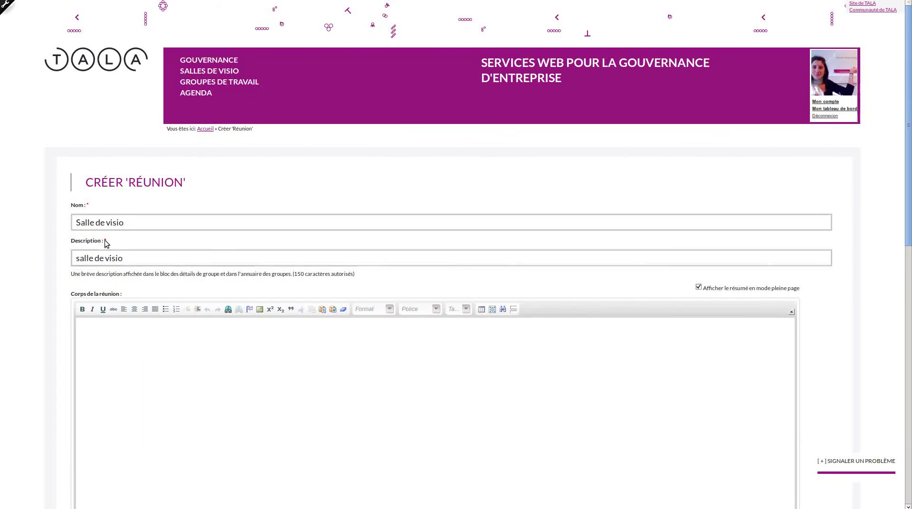
click(120, 240)
- Write "but" in the meeting body and set the group language to Français
scroll(19, 260, down, 3)
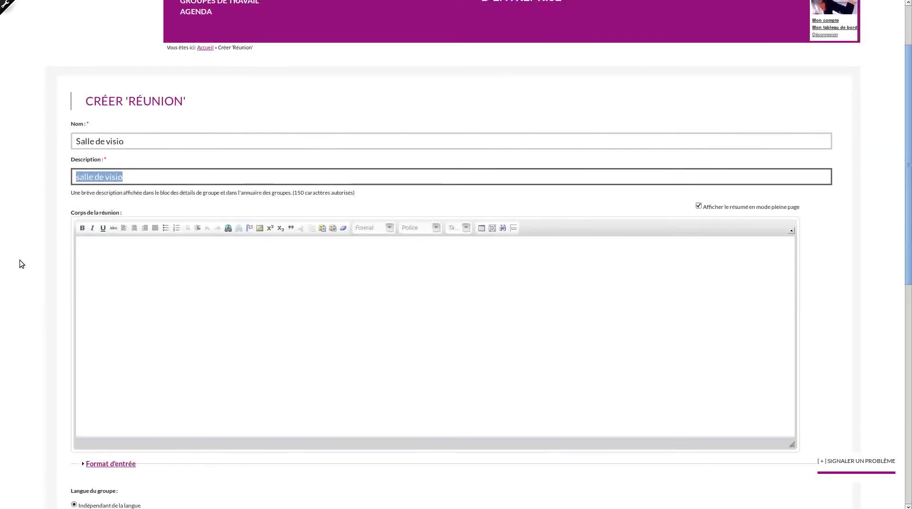
scroll(19, 260, down, 2)
click(147, 216)
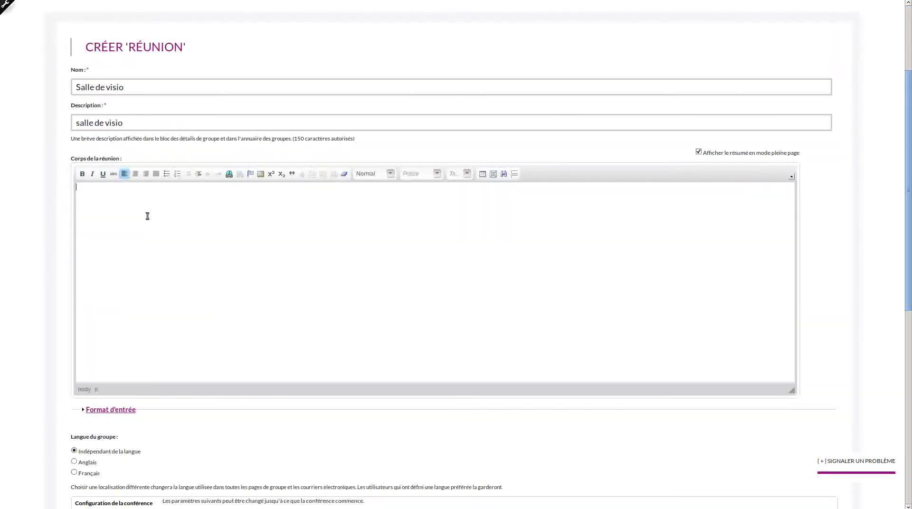
text(but)
scroll(61, 230, down, 9)
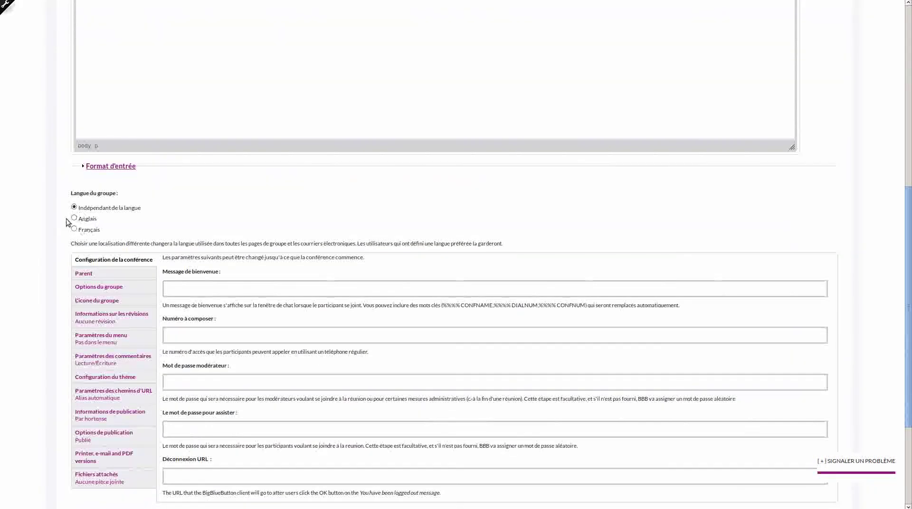
click(74, 229)
- Upload the image "icône caméra.gif" from the Images folder as the room's group icon
scroll(83, 295, down, 1)
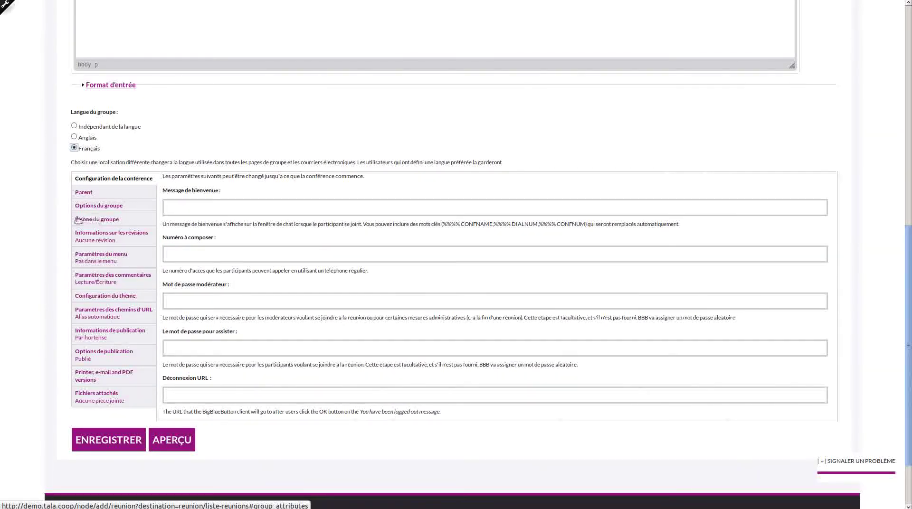
click(96, 220)
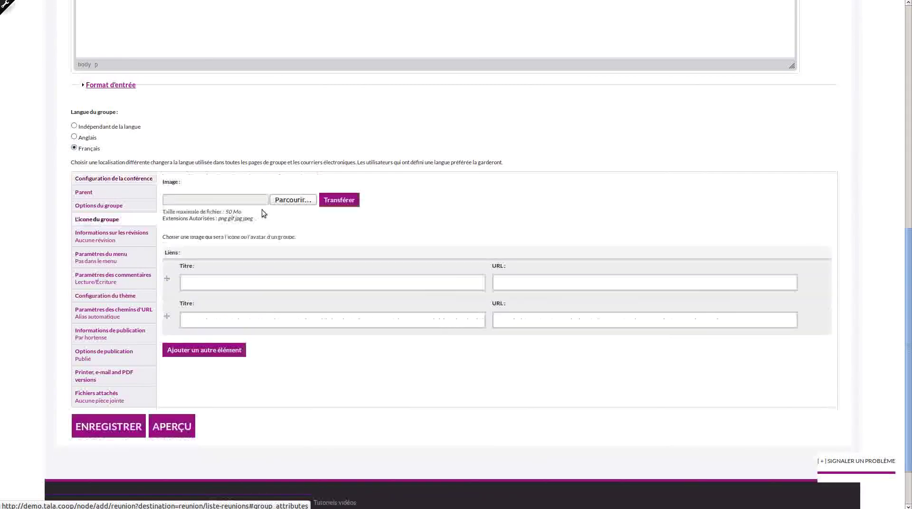
click(296, 198)
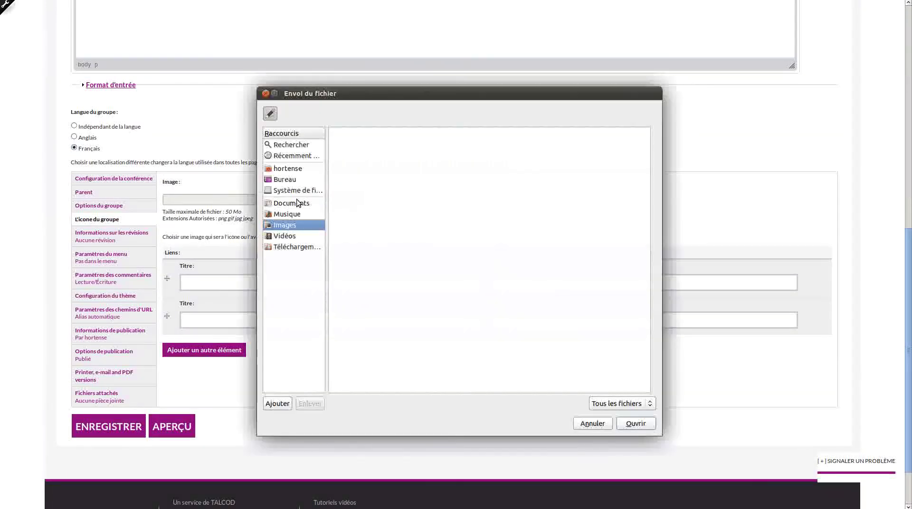
click(351, 305)
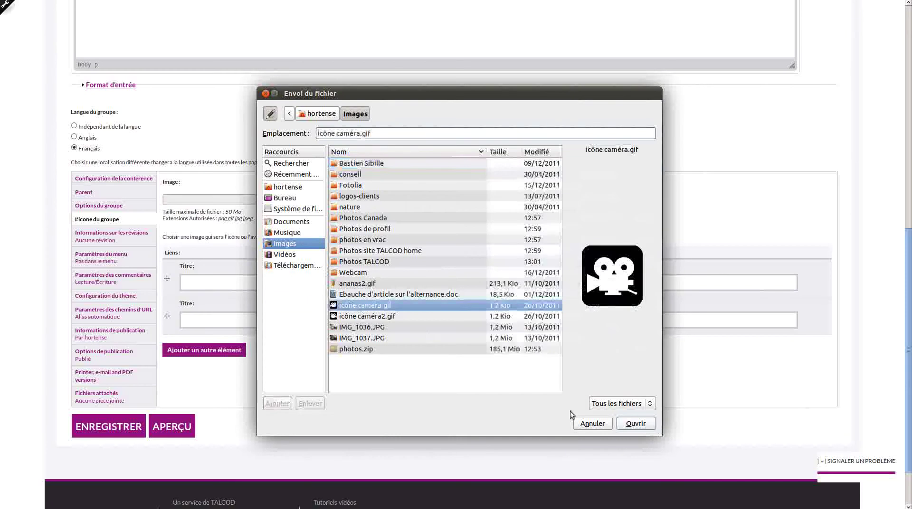
click(635, 424)
click(350, 200)
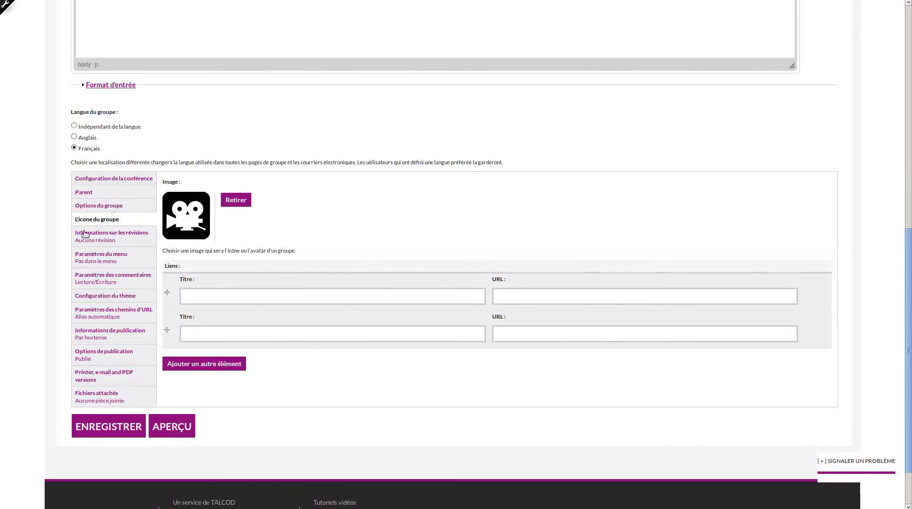
- Set the room's comment settings to Désactivé
click(91, 283)
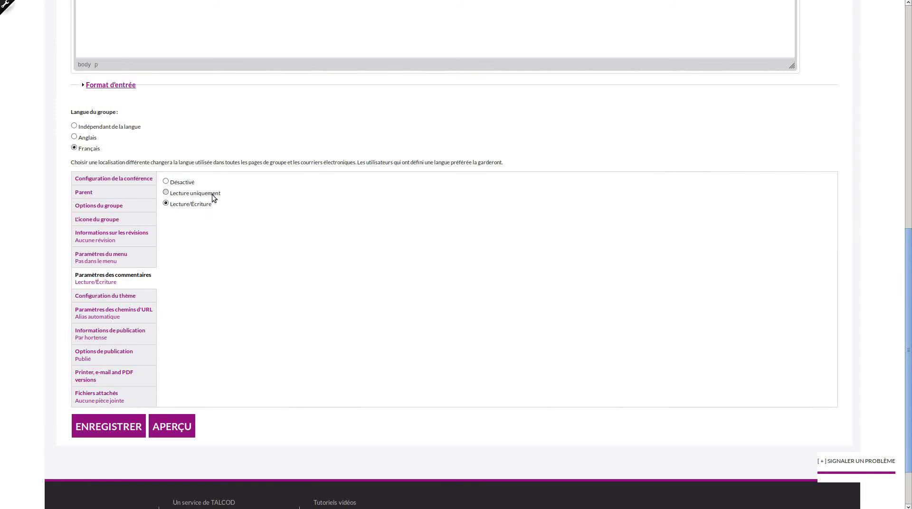
click(181, 182)
click(181, 205)
click(178, 181)
- Check the attached-files settings, save the new room and open its page from the room list
scroll(41, 289, down, 2)
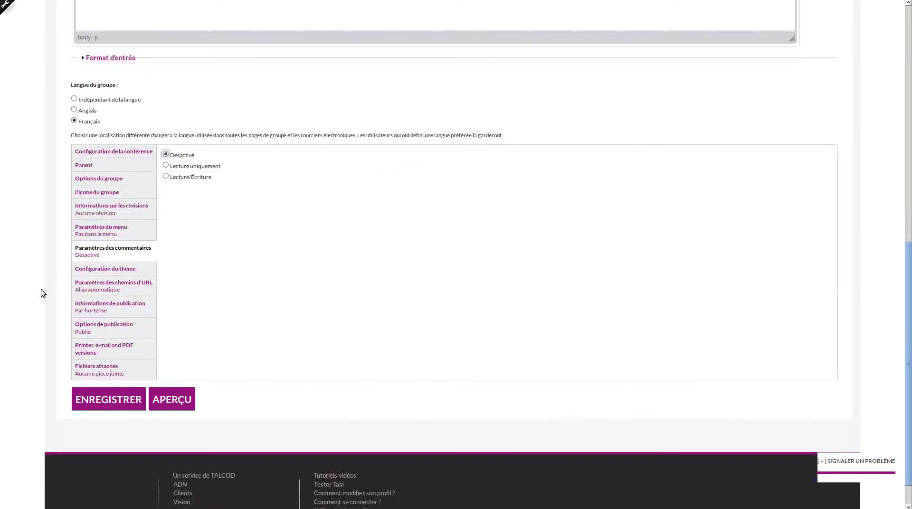
click(95, 345)
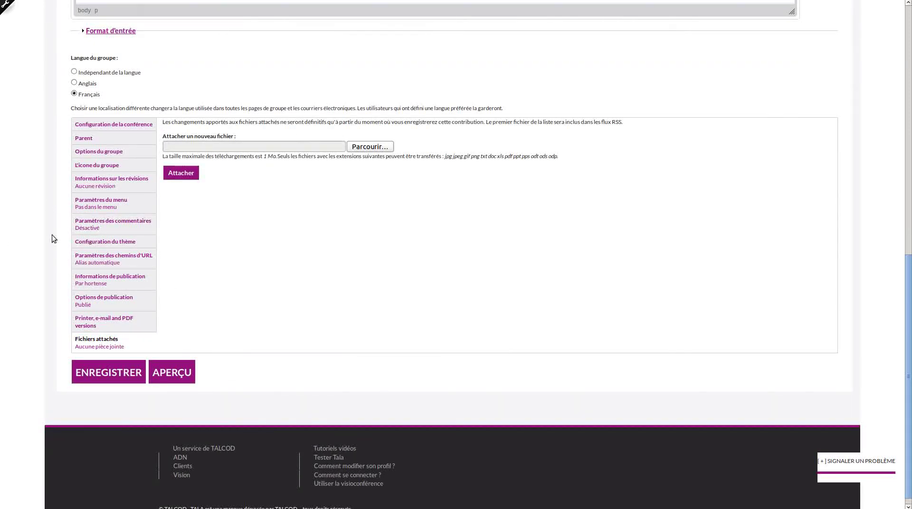
click(104, 374)
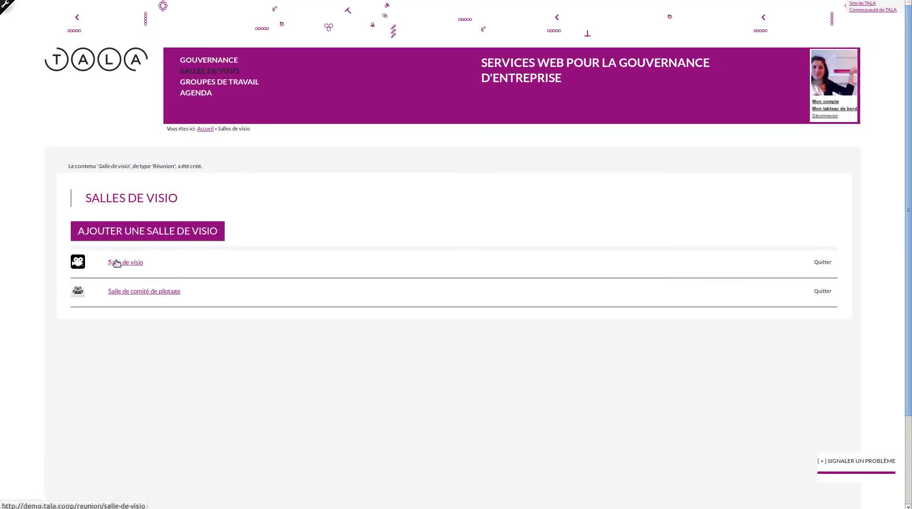
click(134, 265)
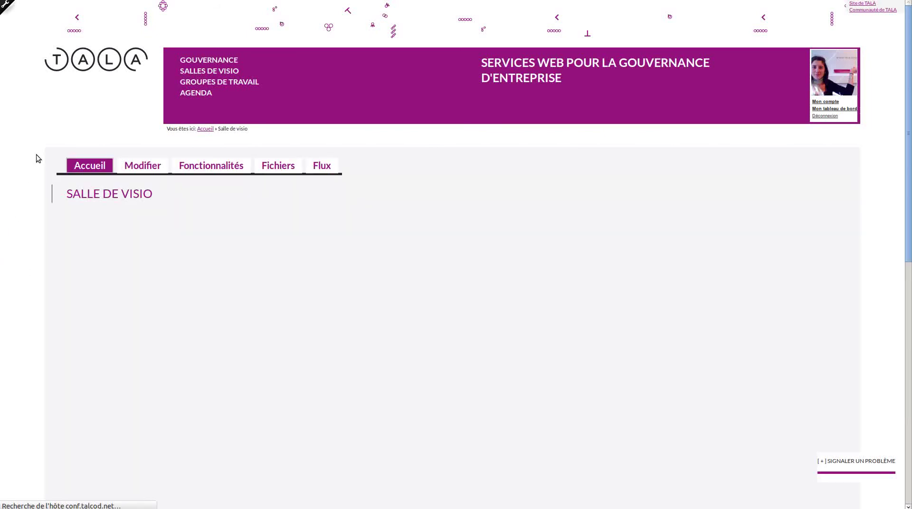
- Start creating a new work group and name it "Groupe test"
click(231, 82)
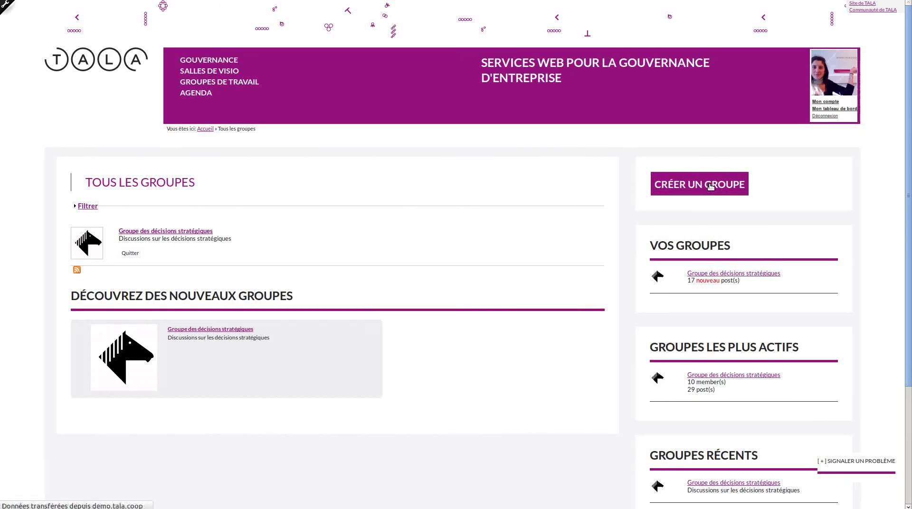
click(710, 185)
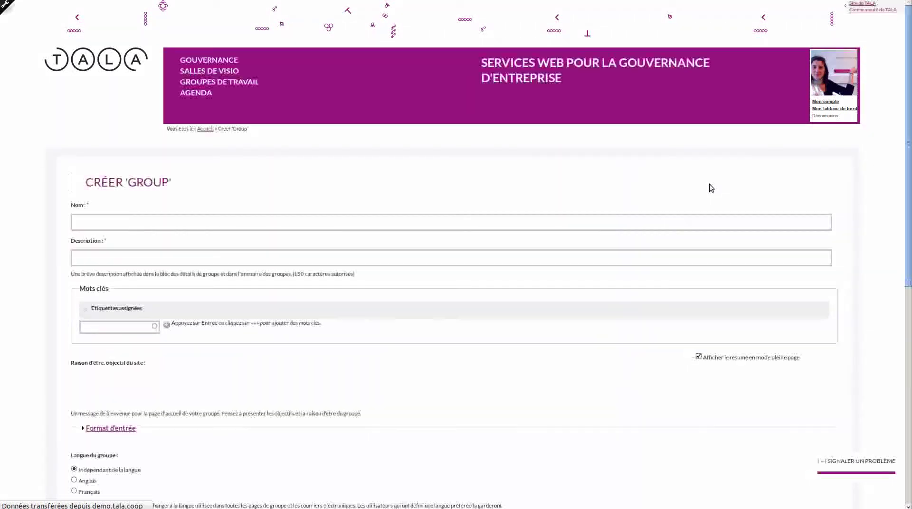
click(92, 222)
text(Group)
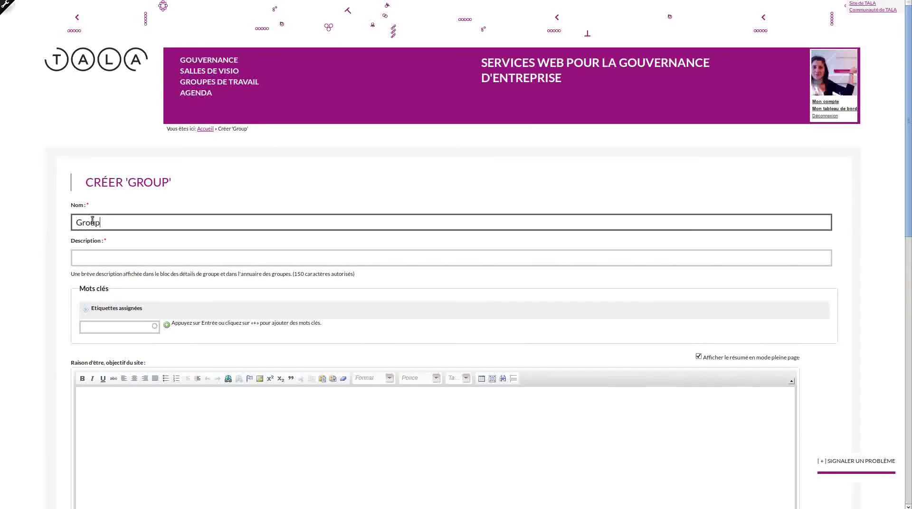
text(e test)
- Enter "pour tester la plateforme" as the group's description
click(99, 254)
text(pour te)
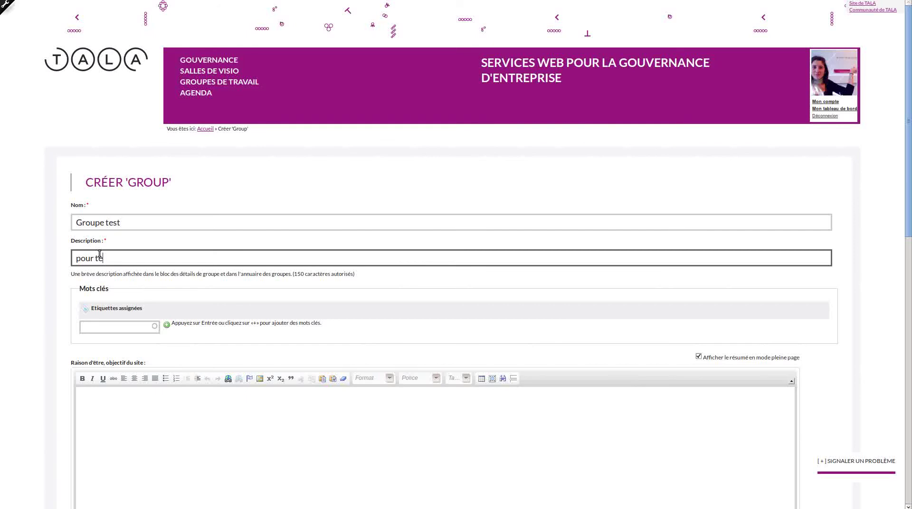
text(ster la plateforme)
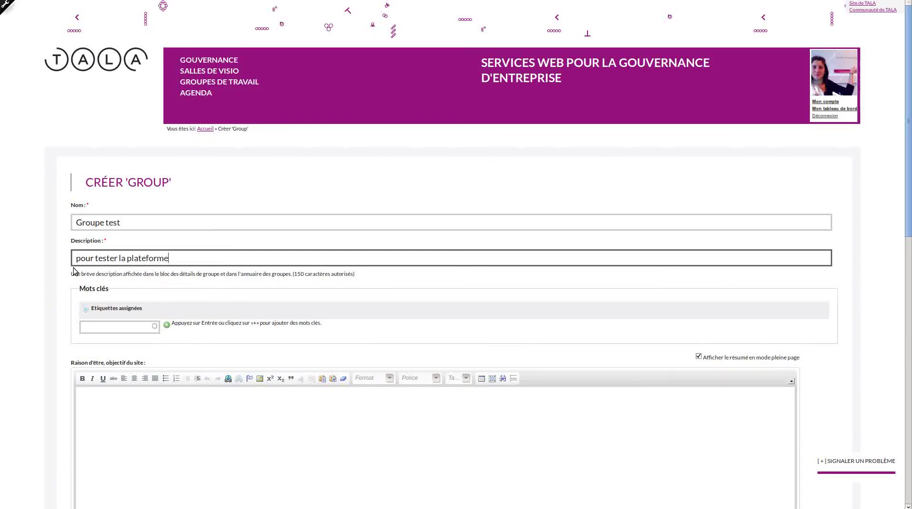
- Leave the group's purpose text empty and set the group language to Français
scroll(71, 269, down, 2)
click(108, 294)
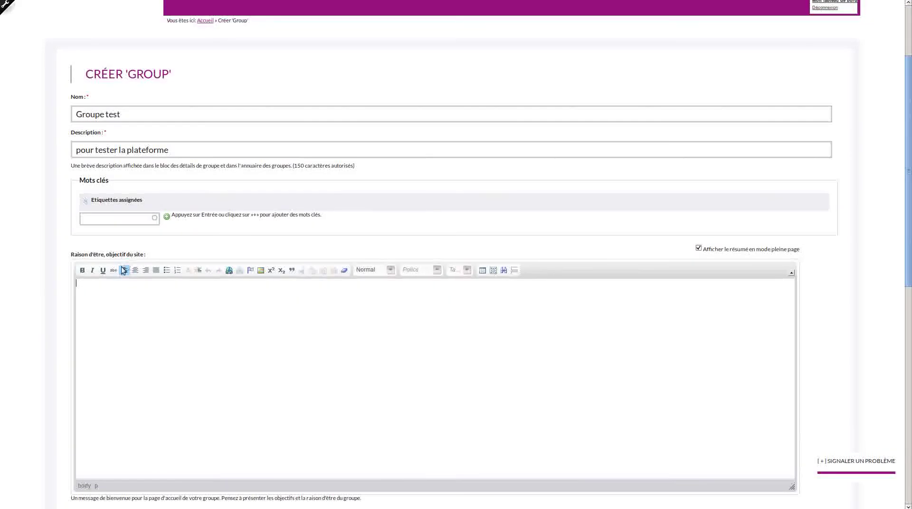
scroll(5, 218, down, 3)
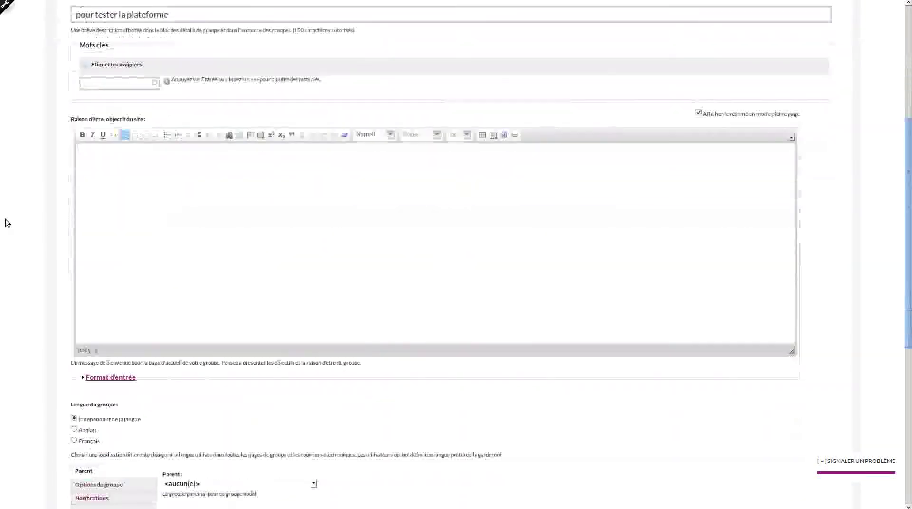
scroll(5, 219, down, 3)
click(75, 279)
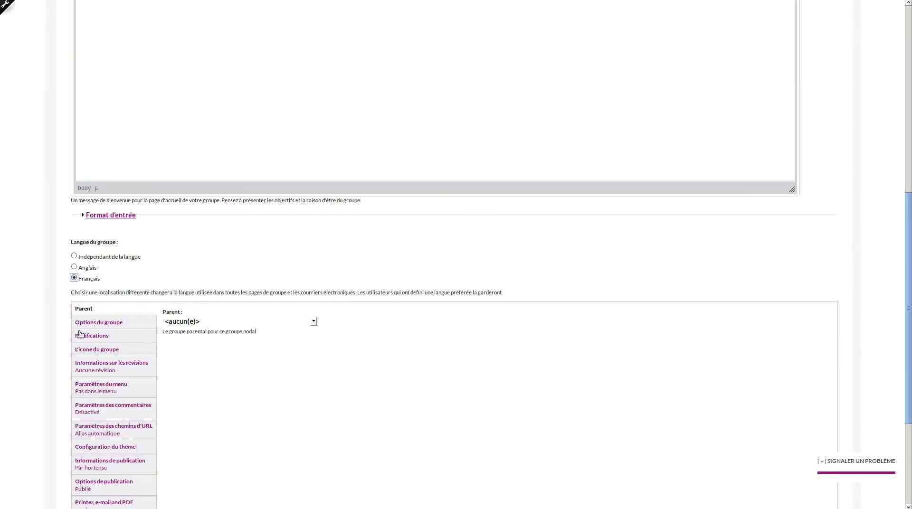
- Review the membership options and icon settings without changing them, and save the new group
click(105, 323)
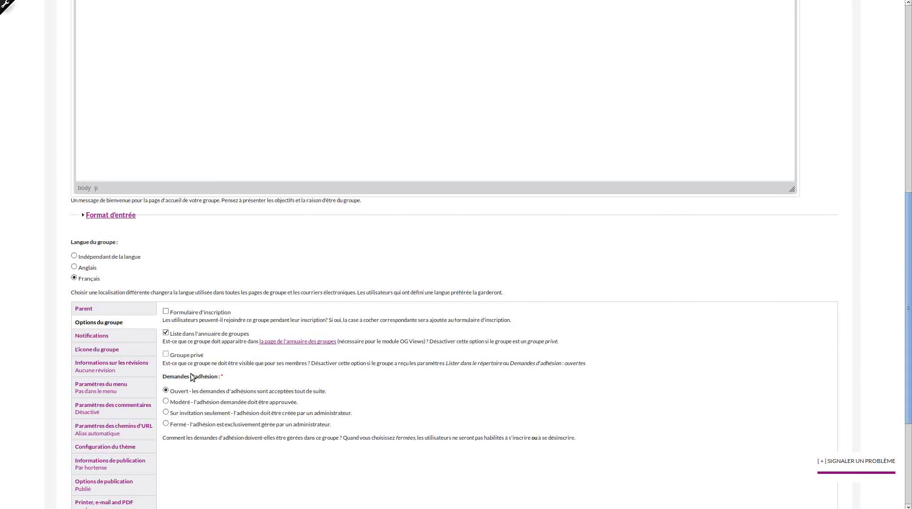
click(107, 351)
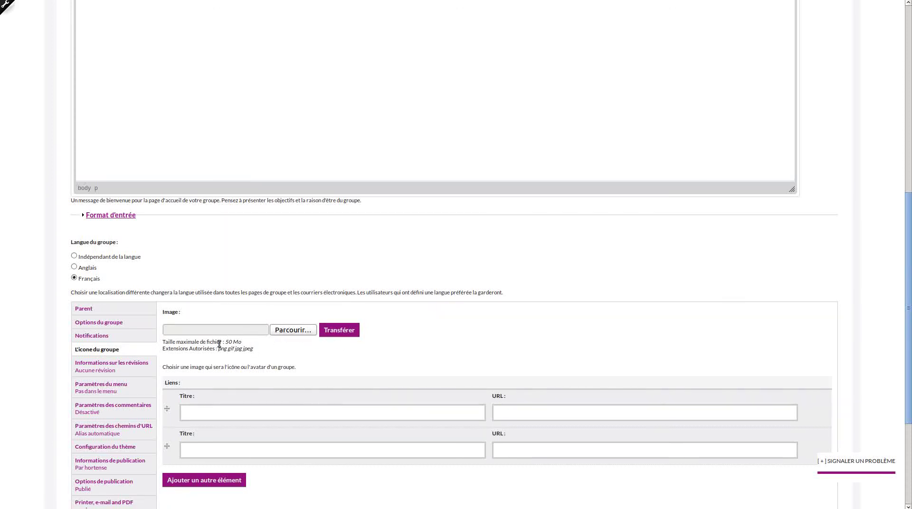
scroll(36, 330, down, 3)
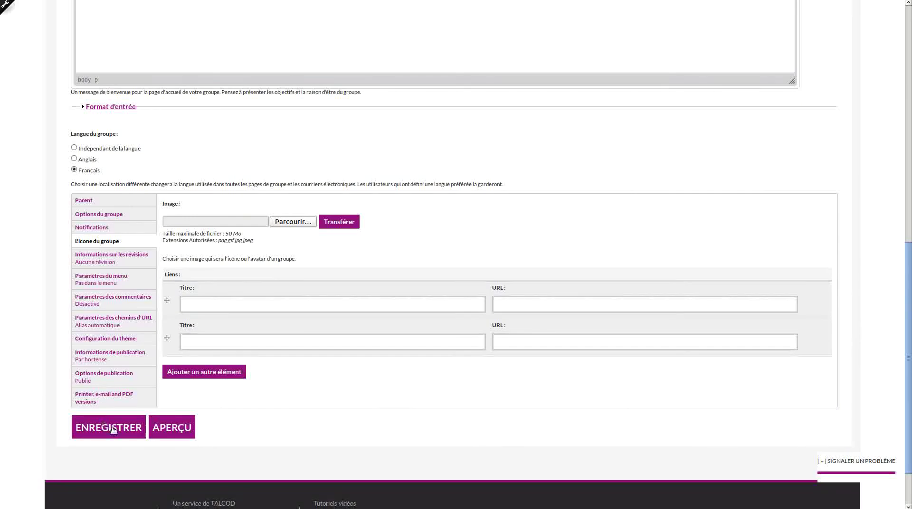
scroll(112, 428, down, 2)
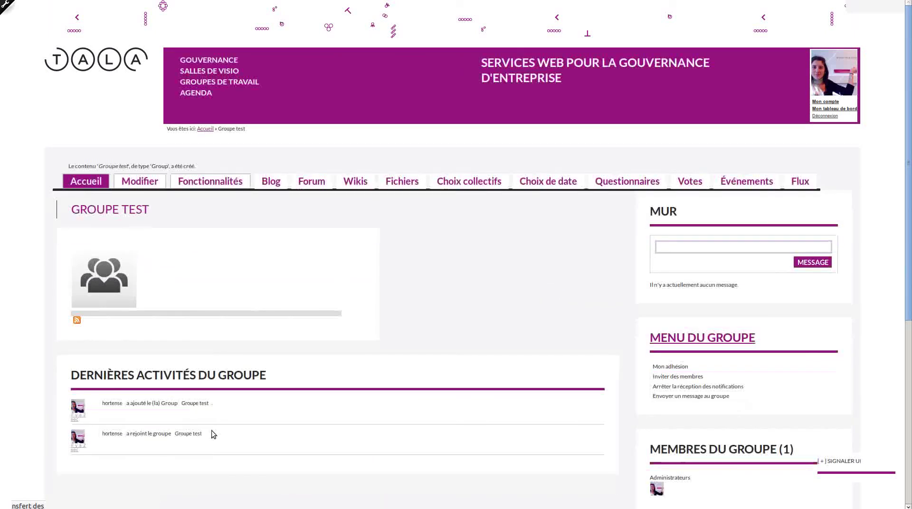
scroll(284, 334, down, 3)
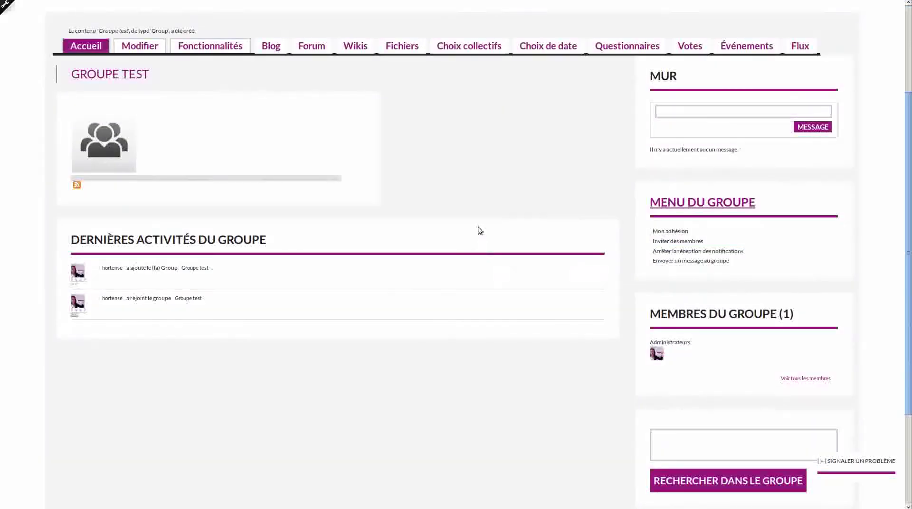
scroll(478, 229, up, 3)
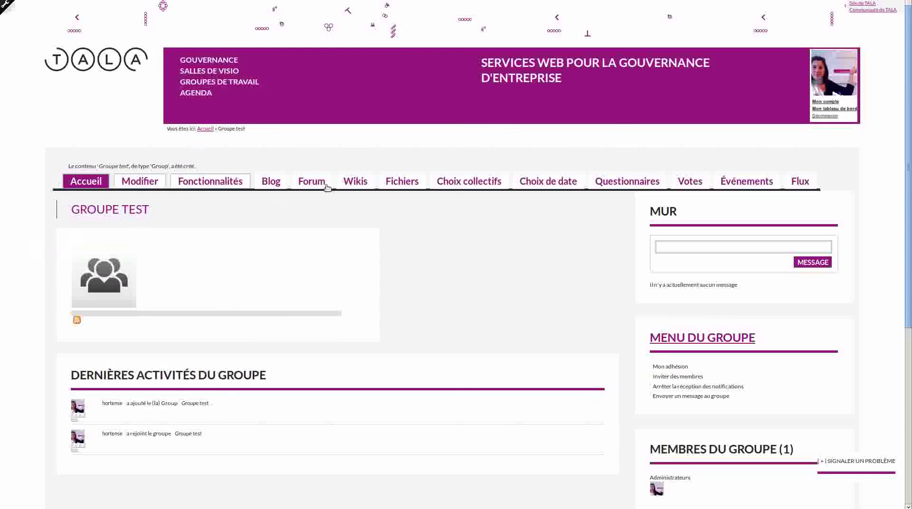
scroll(373, 238, down, 3)
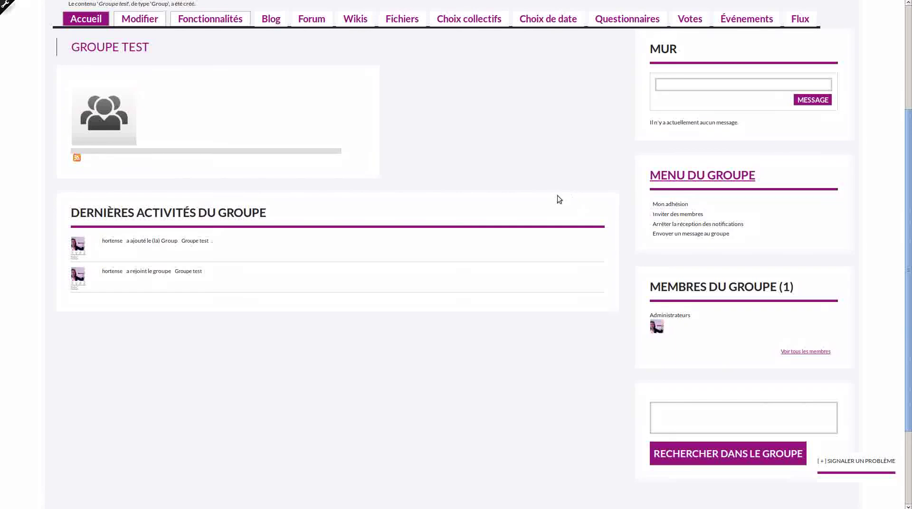
scroll(499, 192, up, 3)
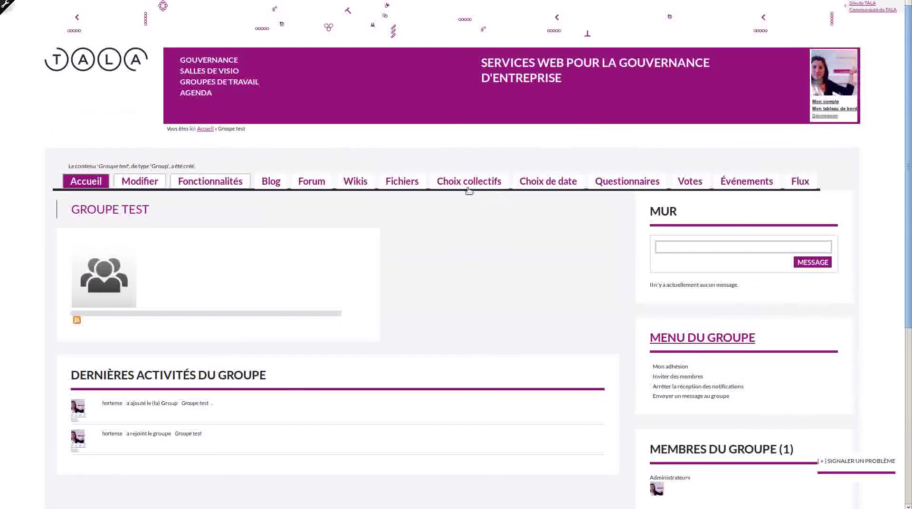
key(F11)
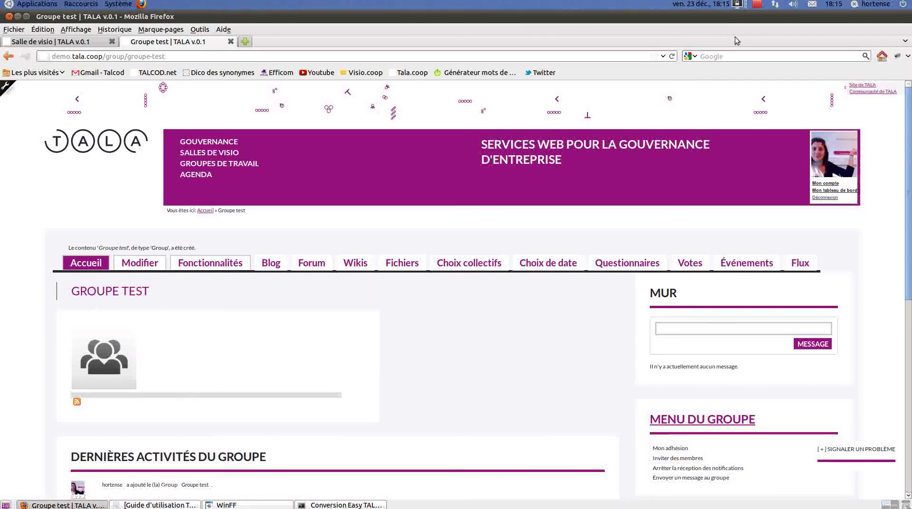
click(758, 4)
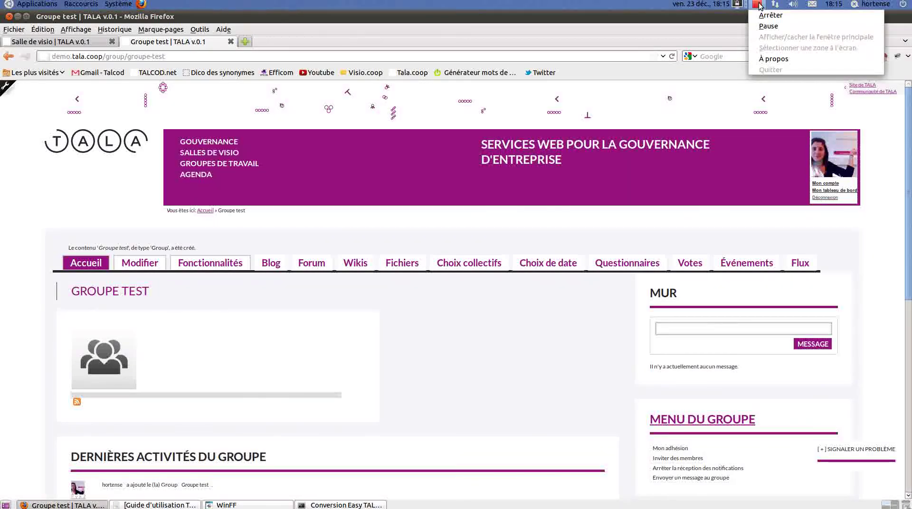